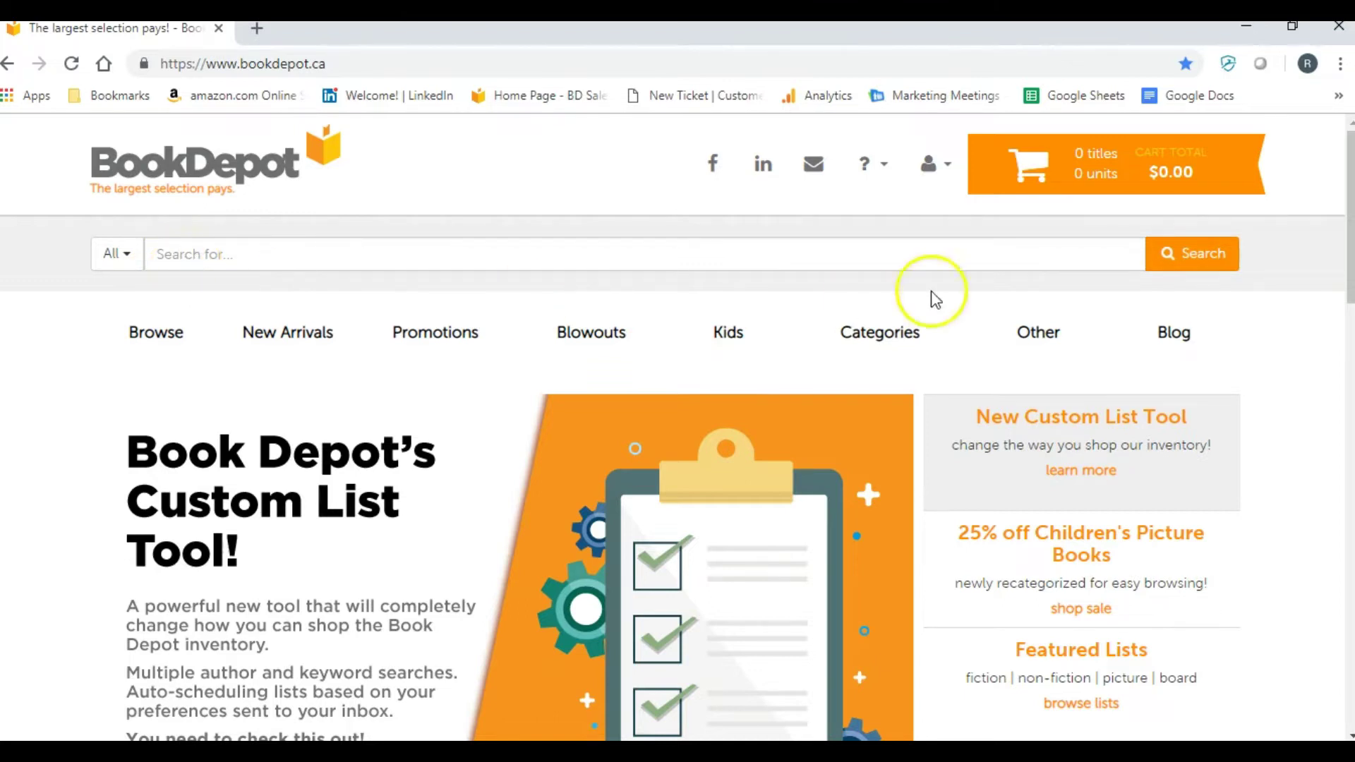
Open the account's lists page and start creating a new custom list
{"action": "left_click", "coordinate": [936, 168]}
{"action": "left_click", "coordinate": [869, 302]}
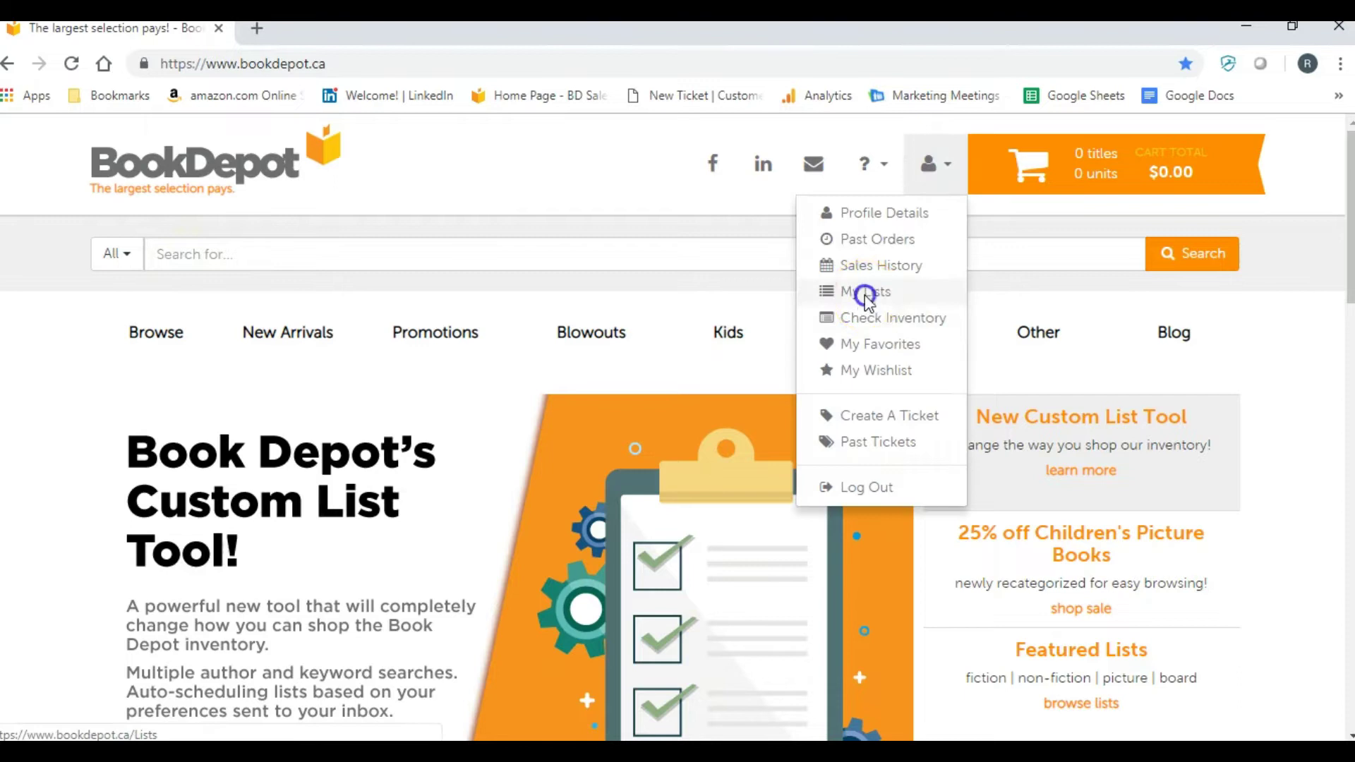
{"action": "scroll", "coordinate": [955, 527], "scroll_direction": "down", "scroll_amount": 3}
{"action": "left_click", "coordinate": [747, 379]}
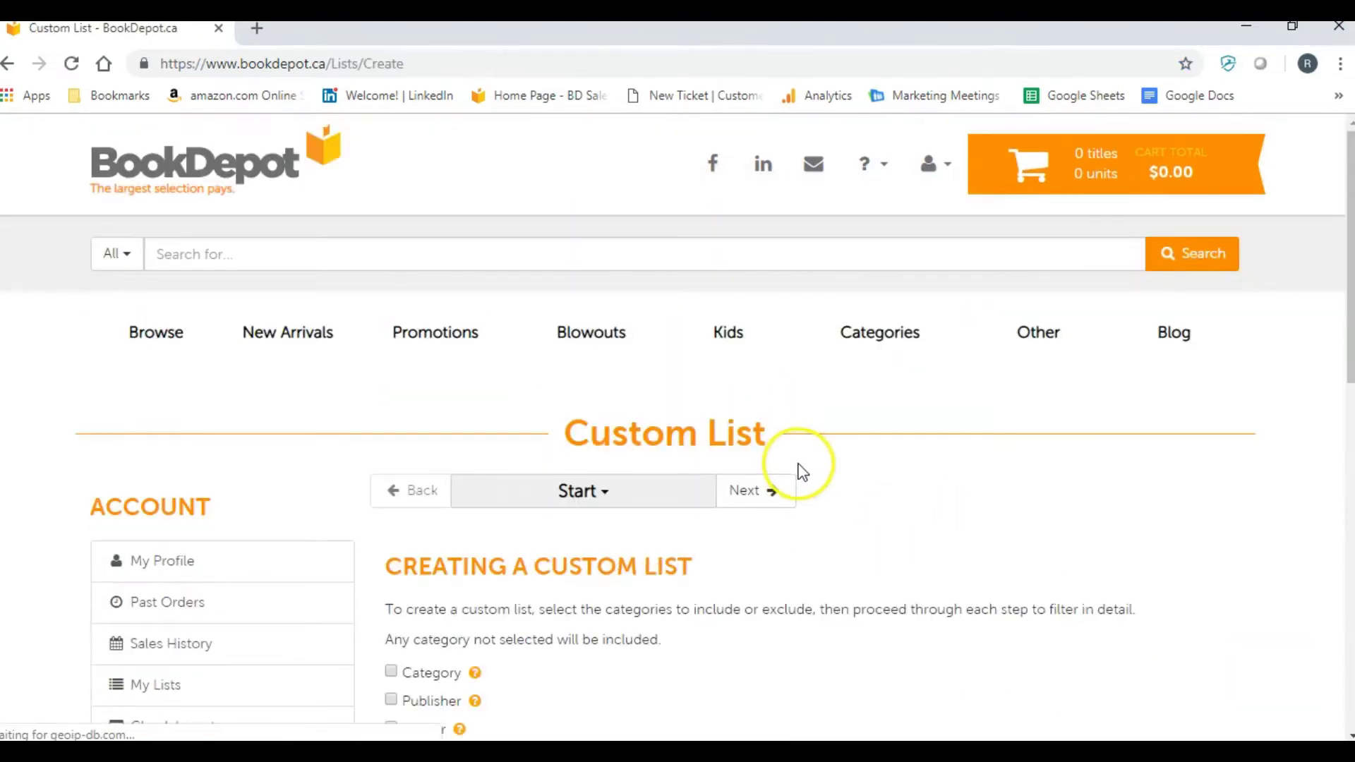
Include only the Keywords filter in the custom list and proceed to its keyword settings
{"action": "scroll", "coordinate": [803, 468], "scroll_direction": "down", "scroll_amount": 5}
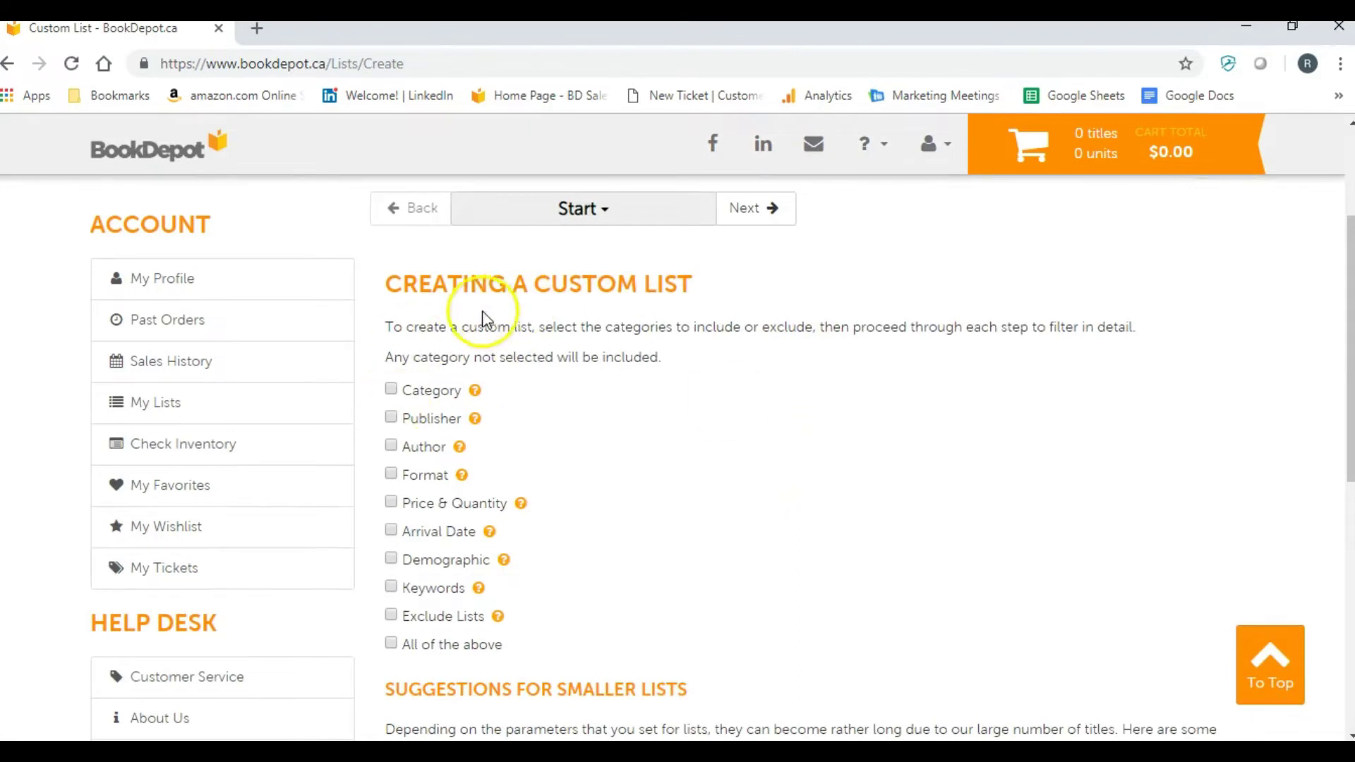
{"action": "left_click", "coordinate": [394, 589]}
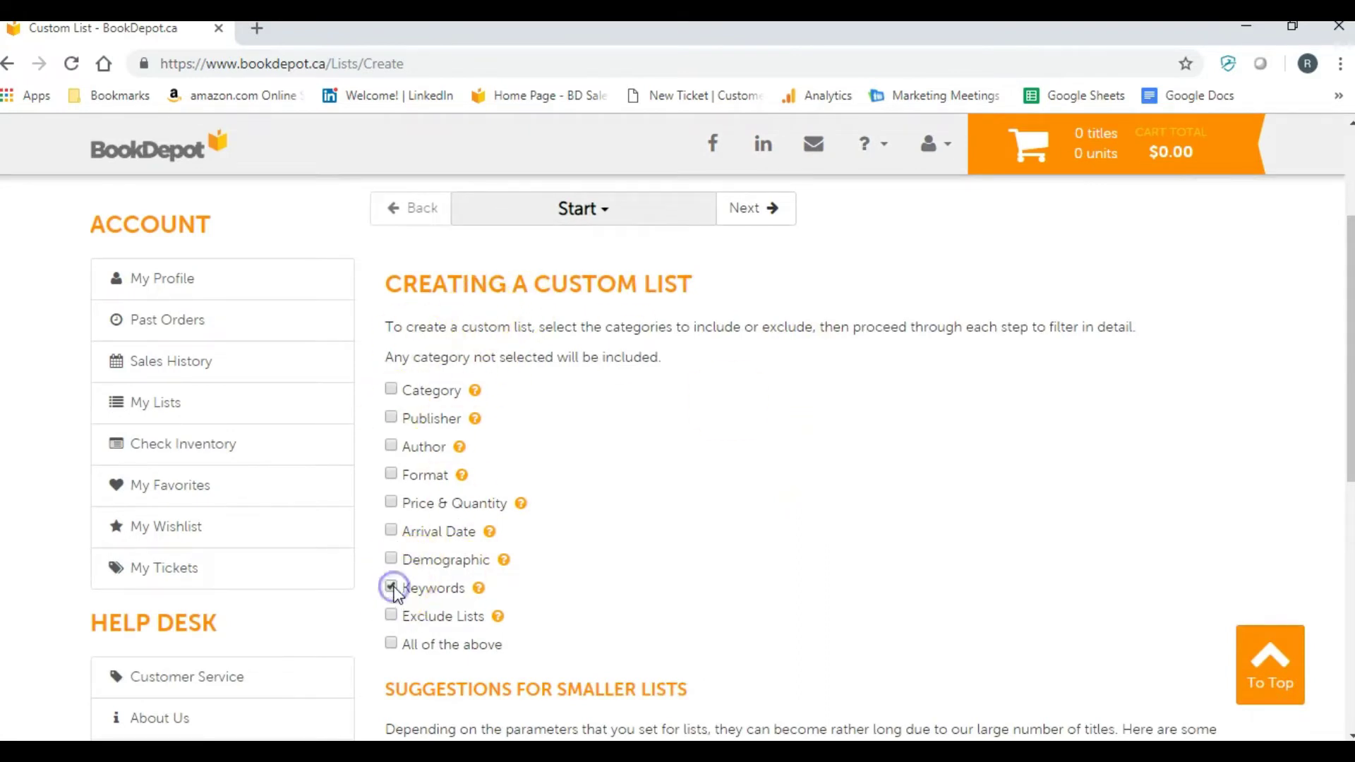
{"action": "left_click", "coordinate": [754, 216]}
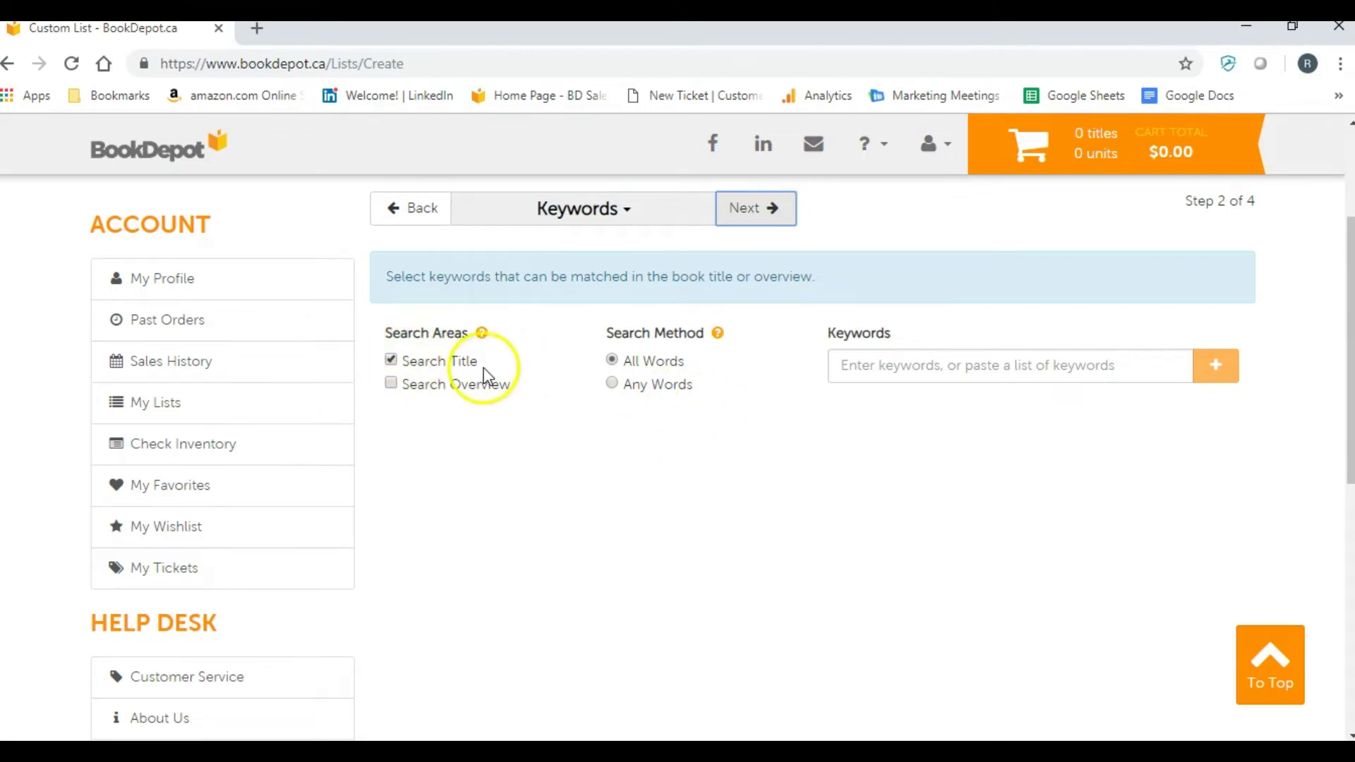
Keep the keyword search limited to book titles and set the search method to Any Words
{"action": "left_click", "coordinate": [392, 386]}
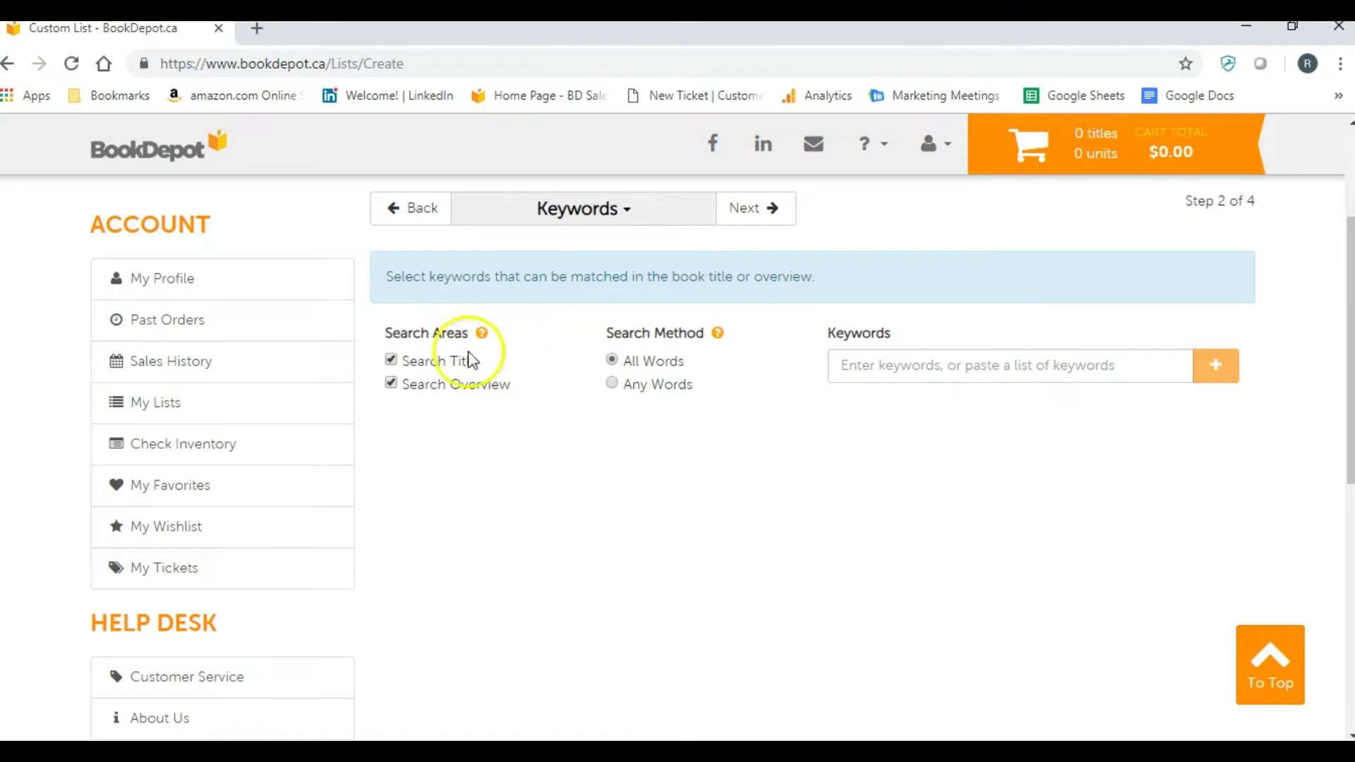
{"action": "left_click", "coordinate": [392, 384]}
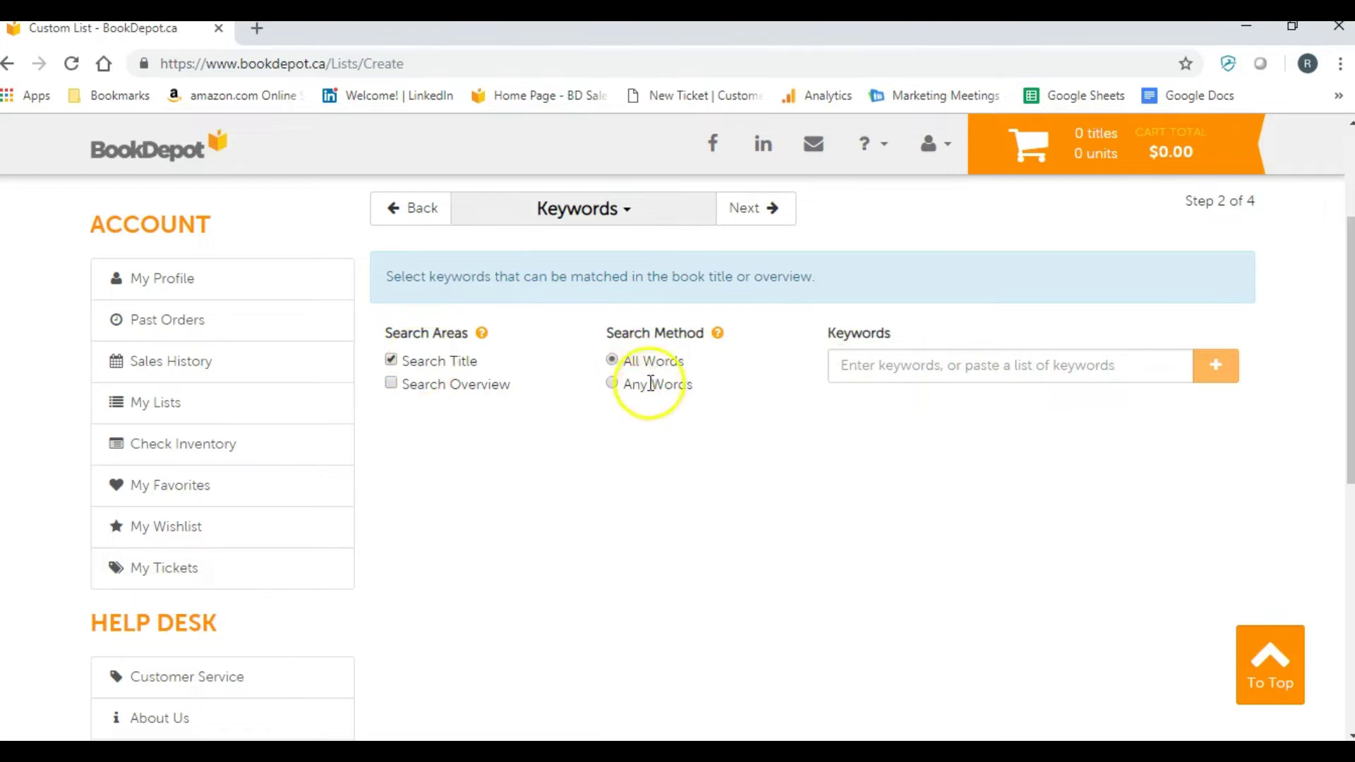
{"action": "left_click", "coordinate": [612, 384]}
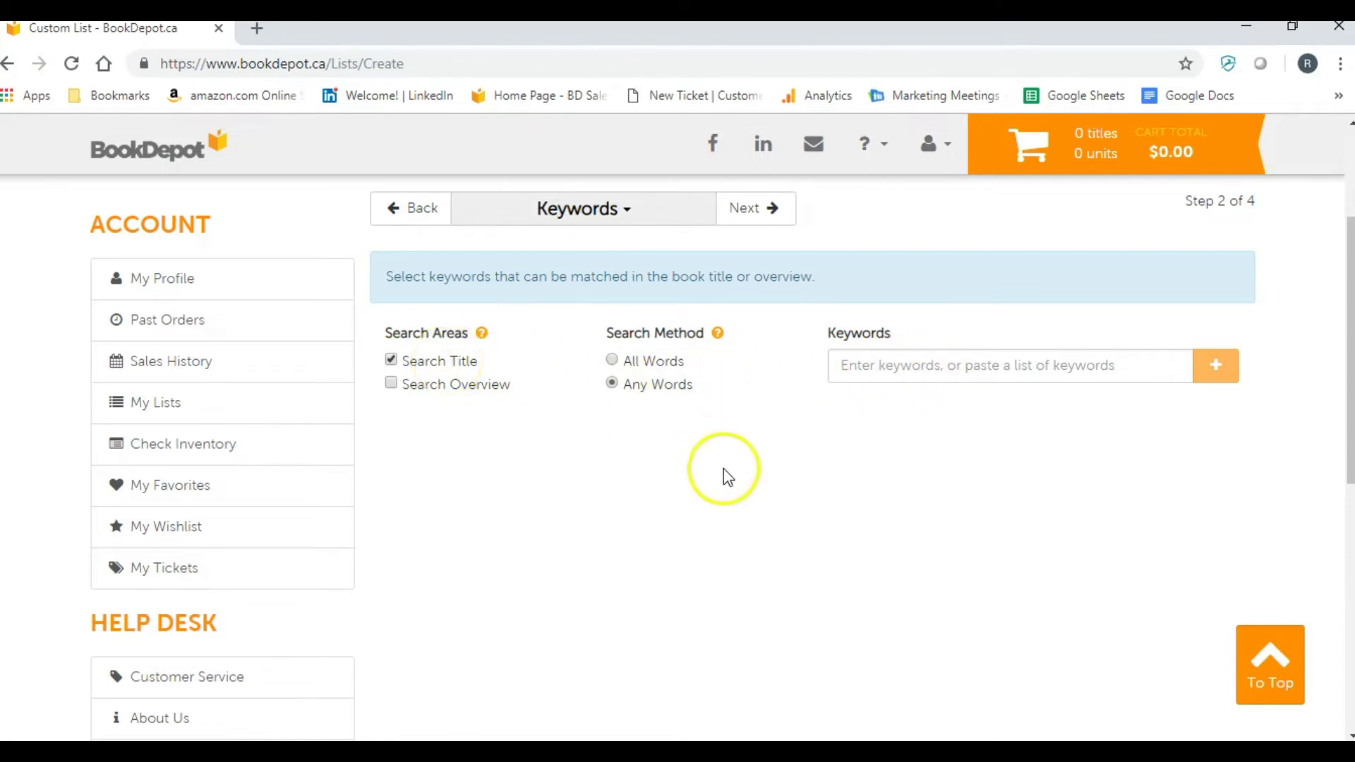
Copy the London-related keywords from the Webinar list text file and paste them into the custom list's keywords
{"action": "key", "text": "alt+Tab"}
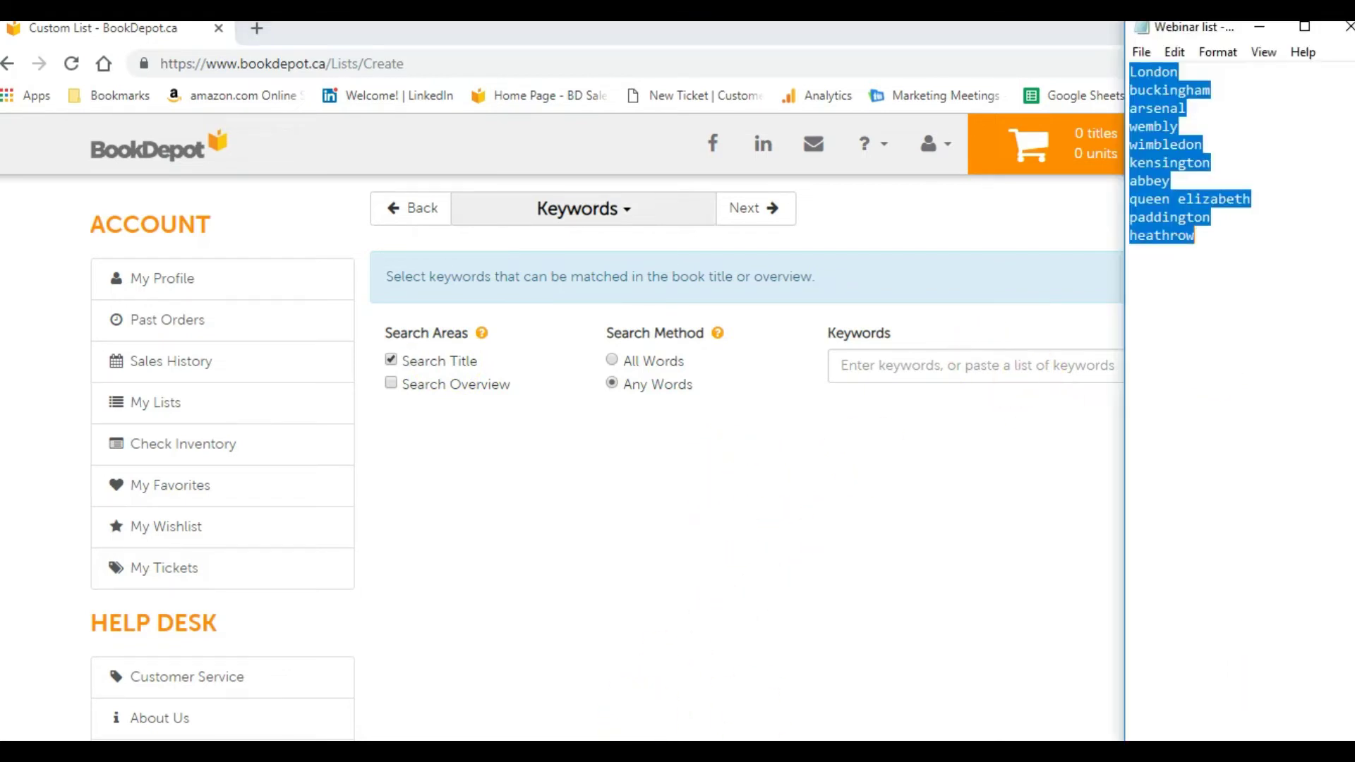
{"action": "right_click", "coordinate": [1153, 147]}
{"action": "left_click", "coordinate": [1165, 215]}
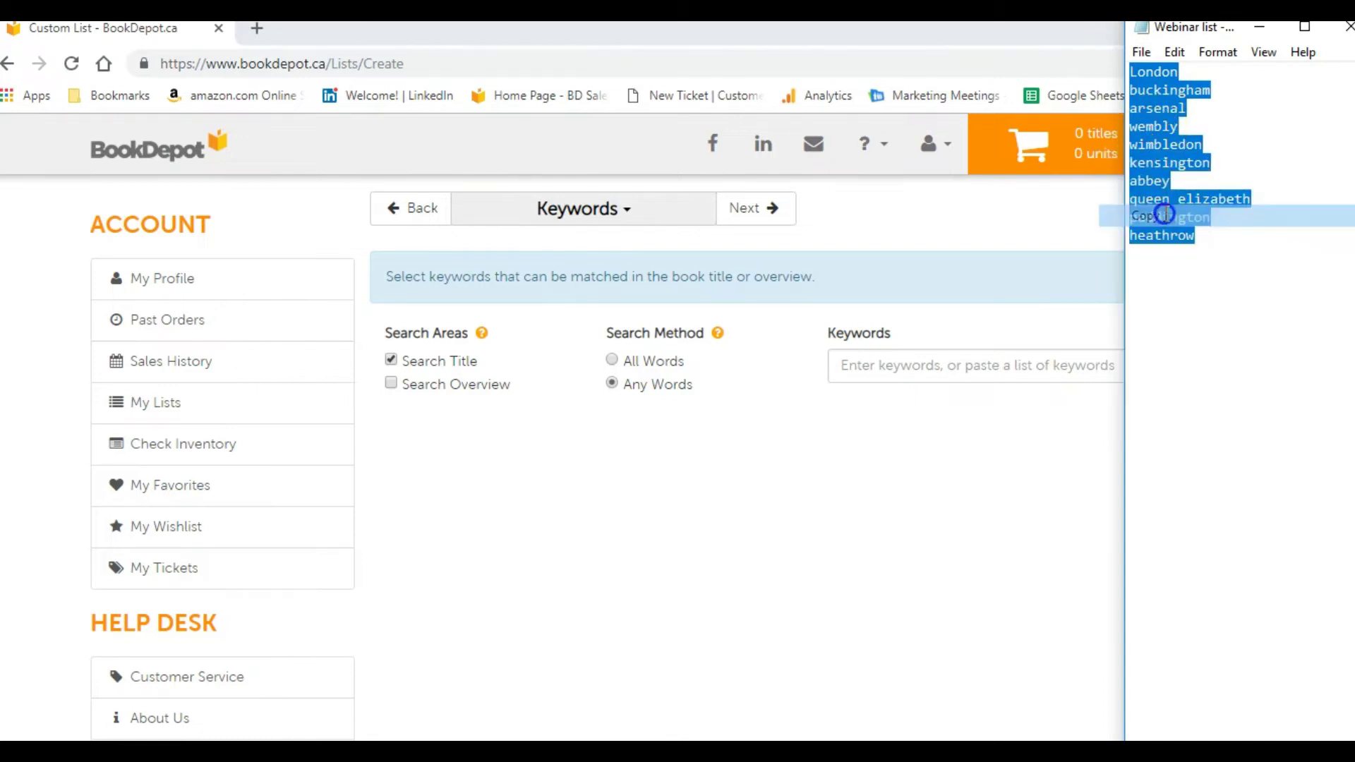
{"action": "left_click", "coordinate": [901, 369]}
{"action": "right_click", "coordinate": [899, 373]}
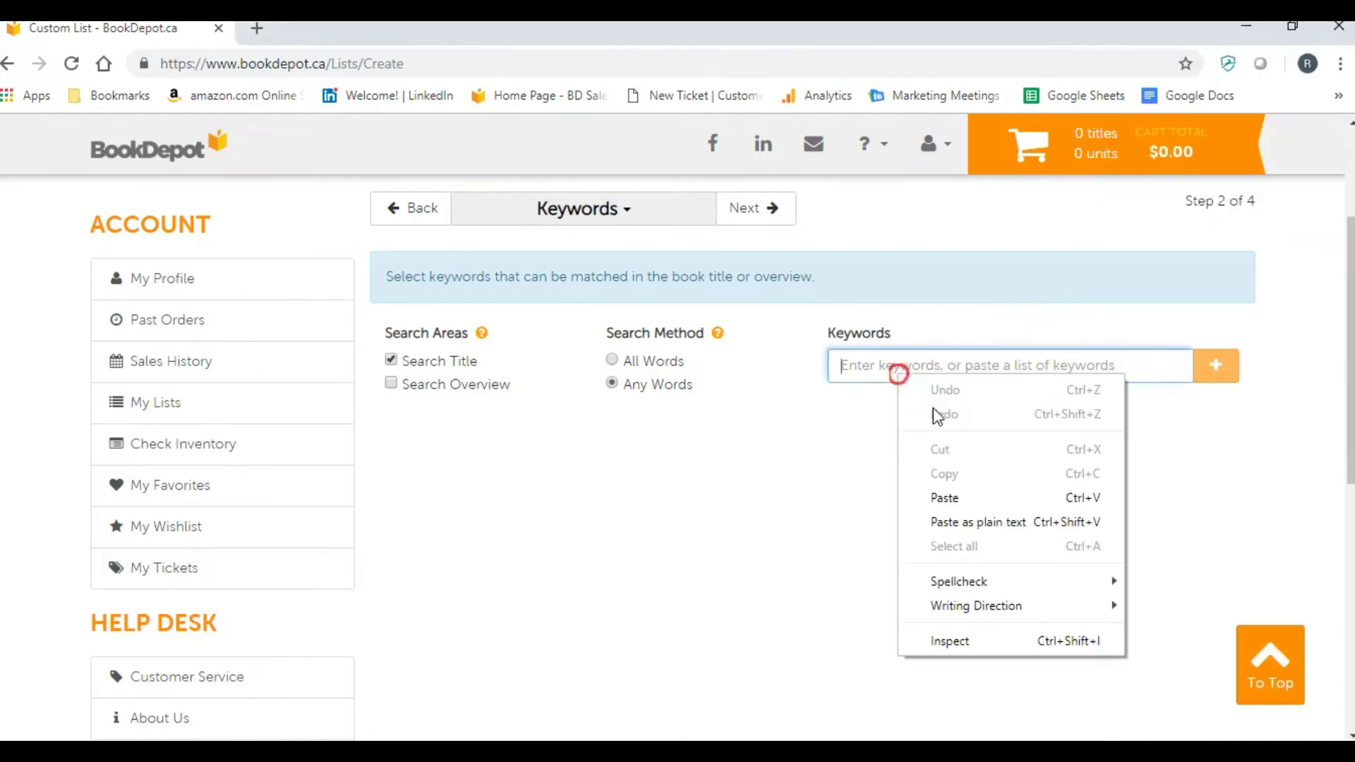
{"action": "left_click", "coordinate": [945, 498]}
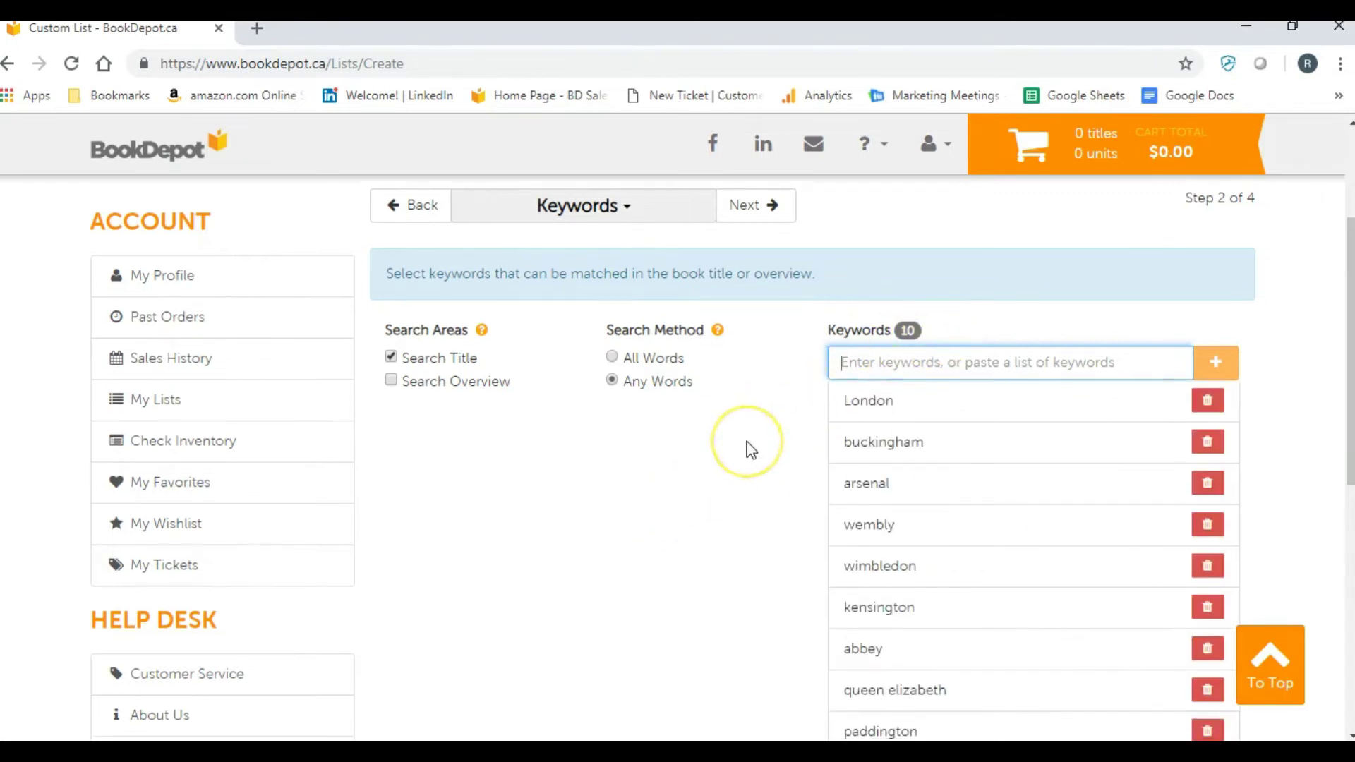
Check the added keywords, accept the default report fields and proceed to finalizing the list
{"action": "scroll", "coordinate": [750, 449], "scroll_direction": "down", "scroll_amount": 1}
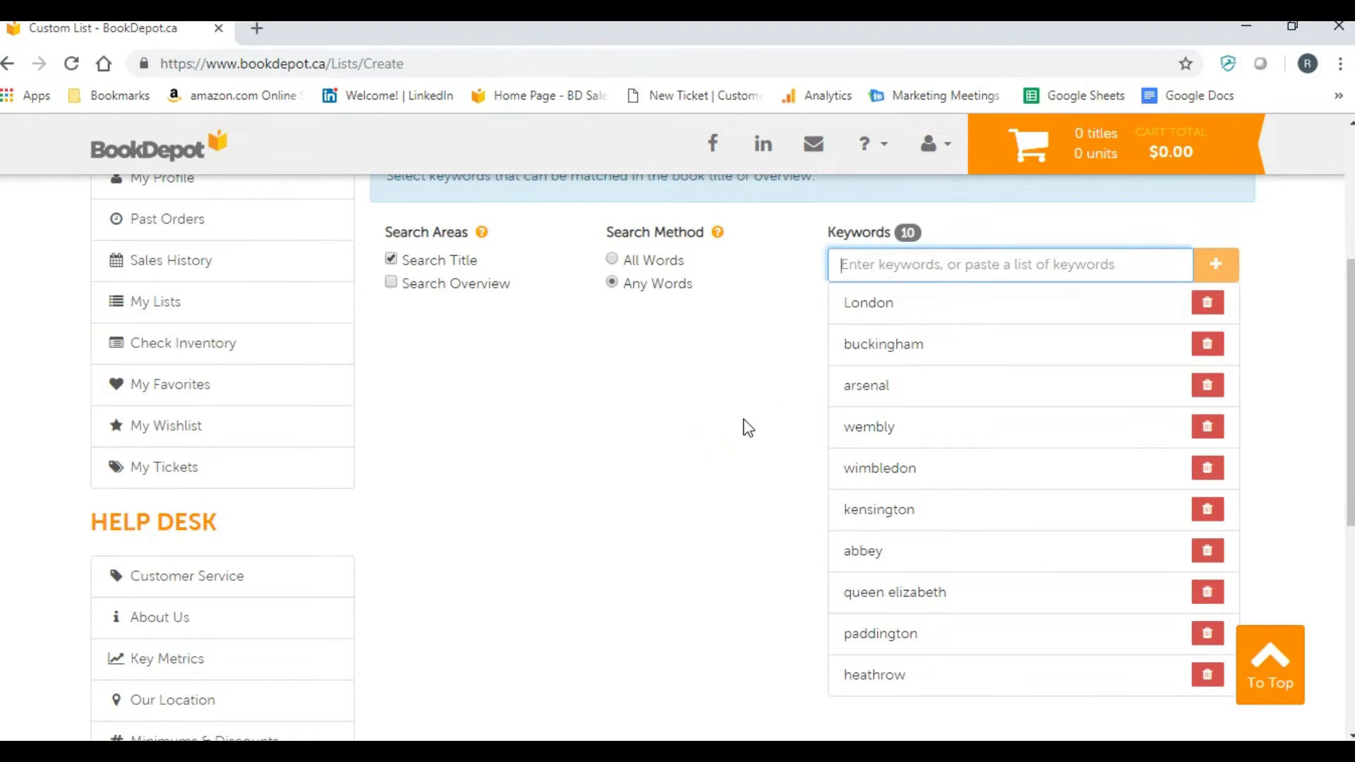
{"action": "scroll", "coordinate": [747, 427], "scroll_direction": "down", "scroll_amount": 3}
{"action": "scroll", "coordinate": [745, 427], "scroll_direction": "up", "scroll_amount": 5}
{"action": "left_click", "coordinate": [745, 392]}
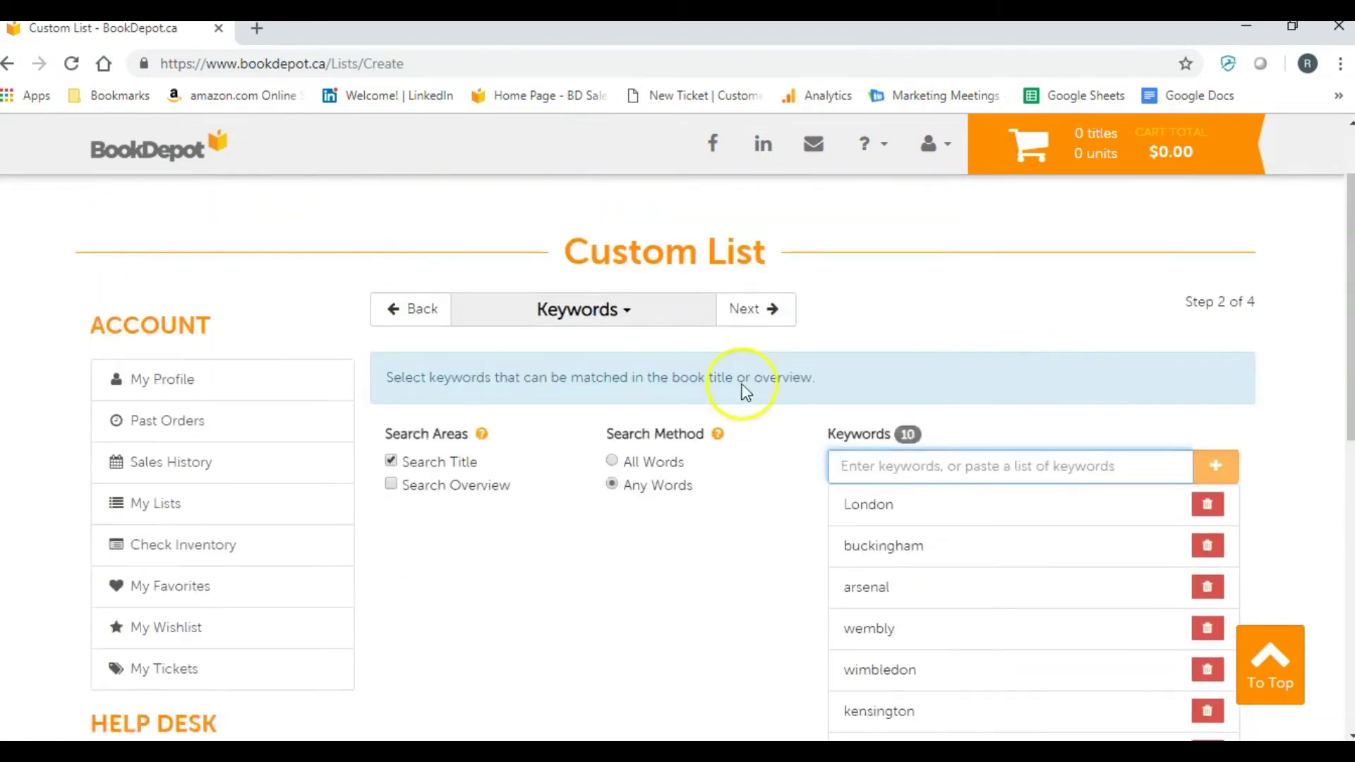
{"action": "left_click", "coordinate": [754, 311]}
{"action": "scroll", "coordinate": [867, 415], "scroll_direction": "down", "scroll_amount": 1}
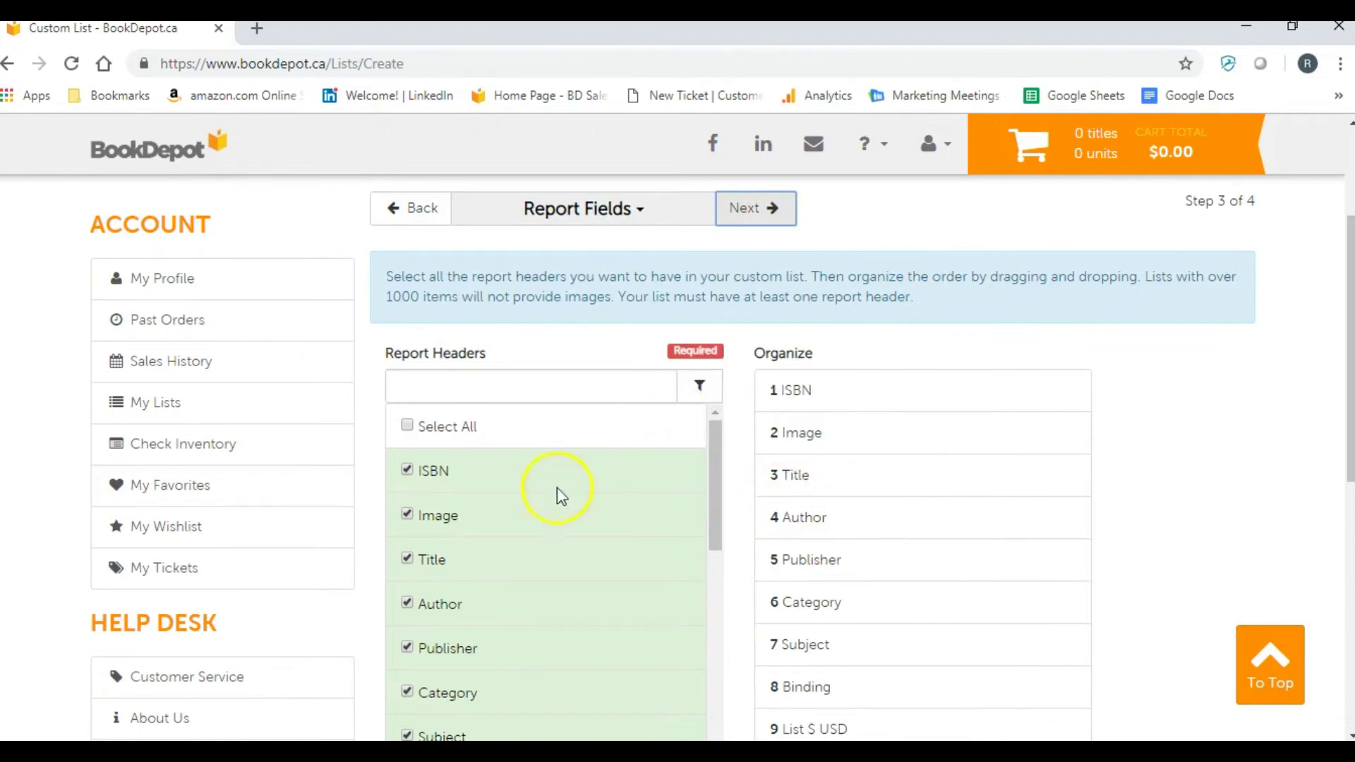
{"action": "left_click", "coordinate": [758, 207]}
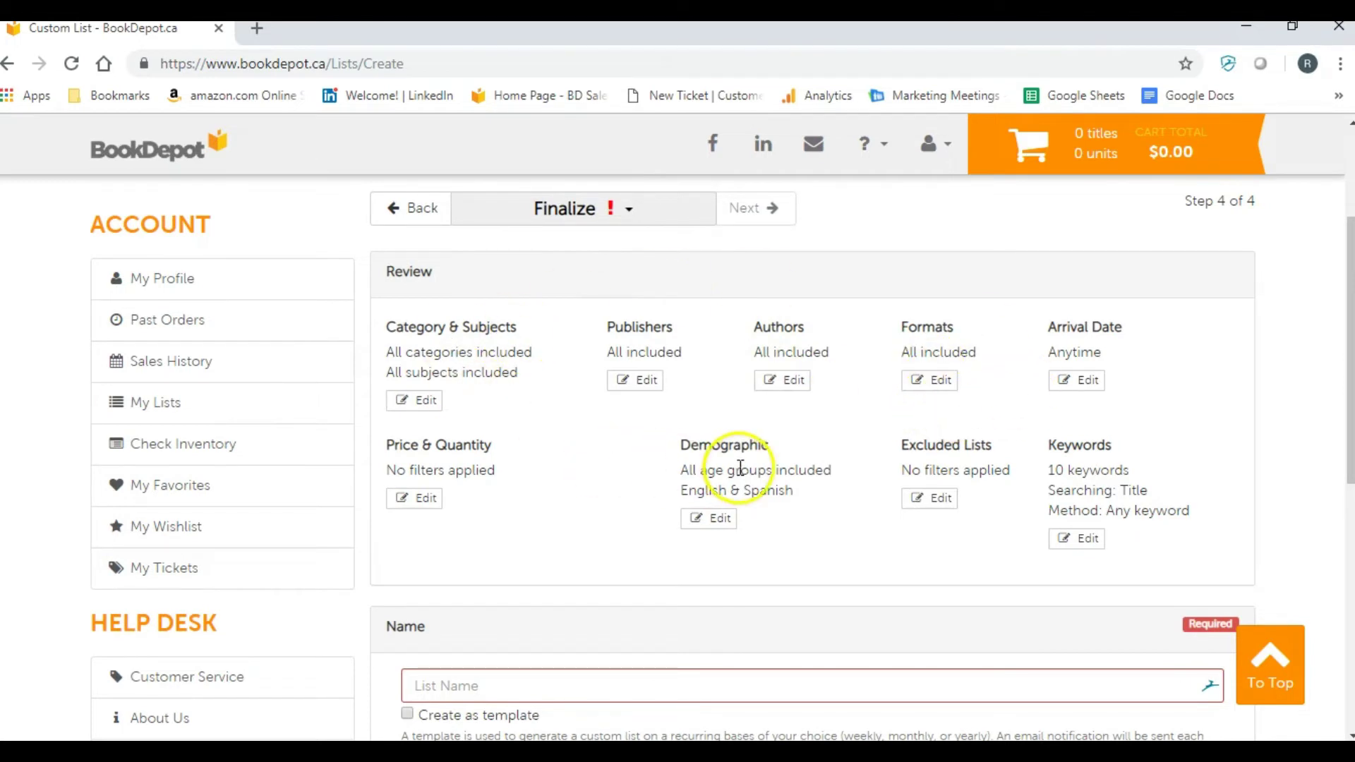
Name the list "London List" and set it to be created as a template
{"action": "scroll", "coordinate": [776, 466], "scroll_direction": "down", "scroll_amount": 2}
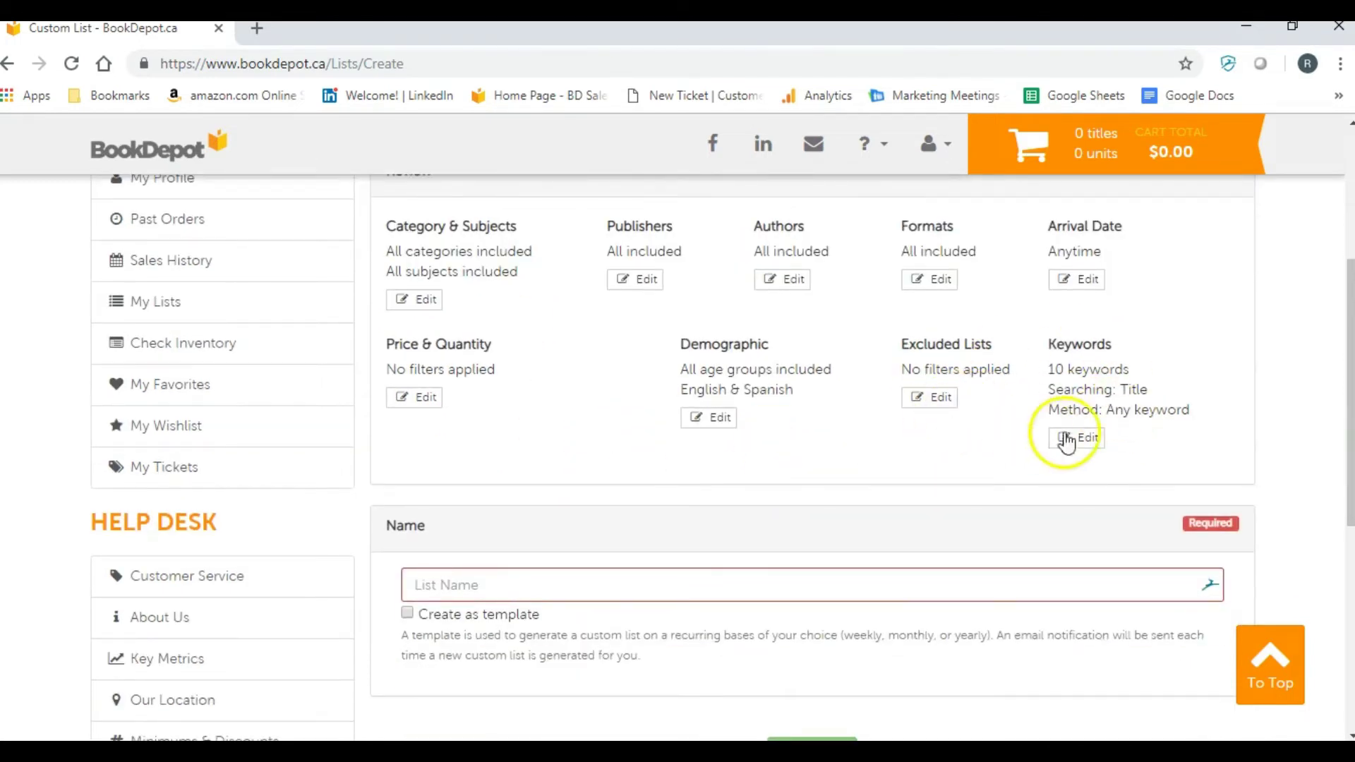
{"action": "left_click", "coordinate": [576, 591]}
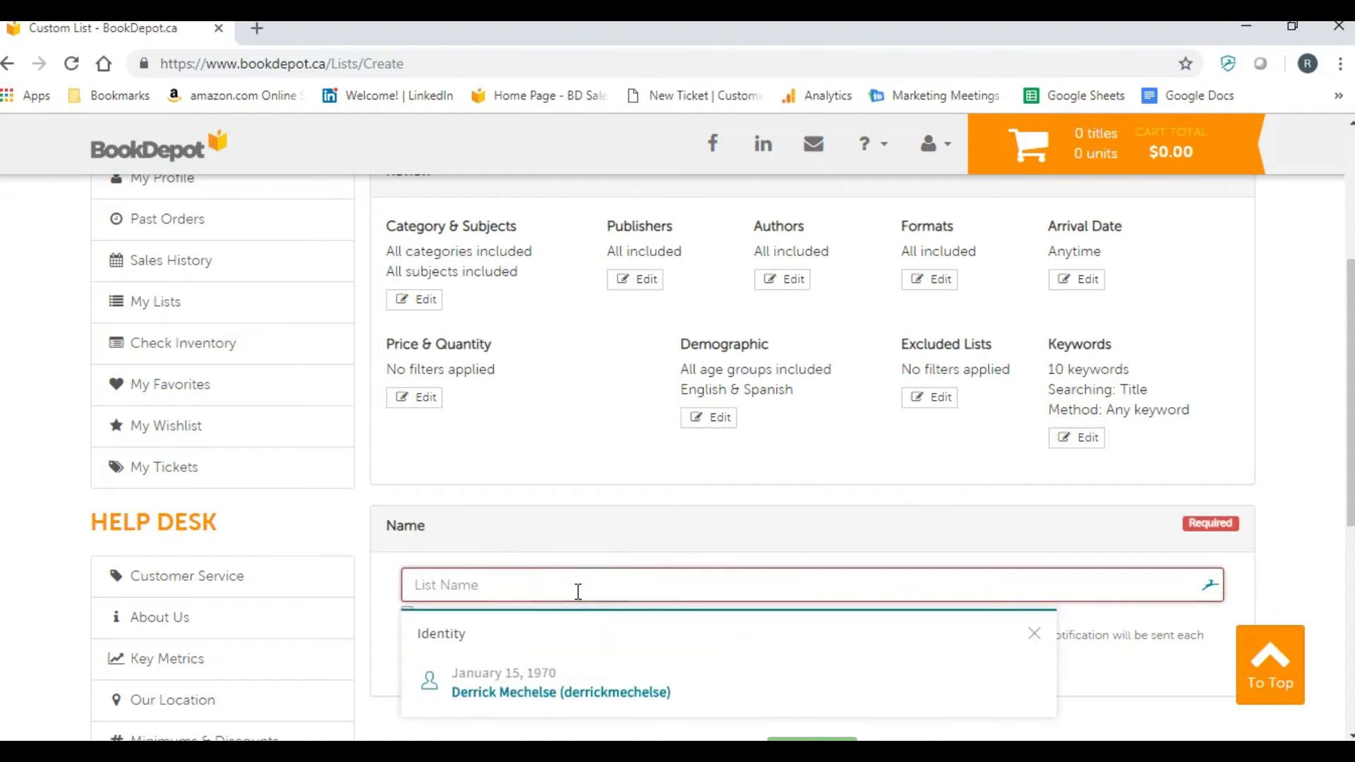
{"action": "type", "text": "Ln"}
{"action": "left_click", "coordinate": [626, 580]}
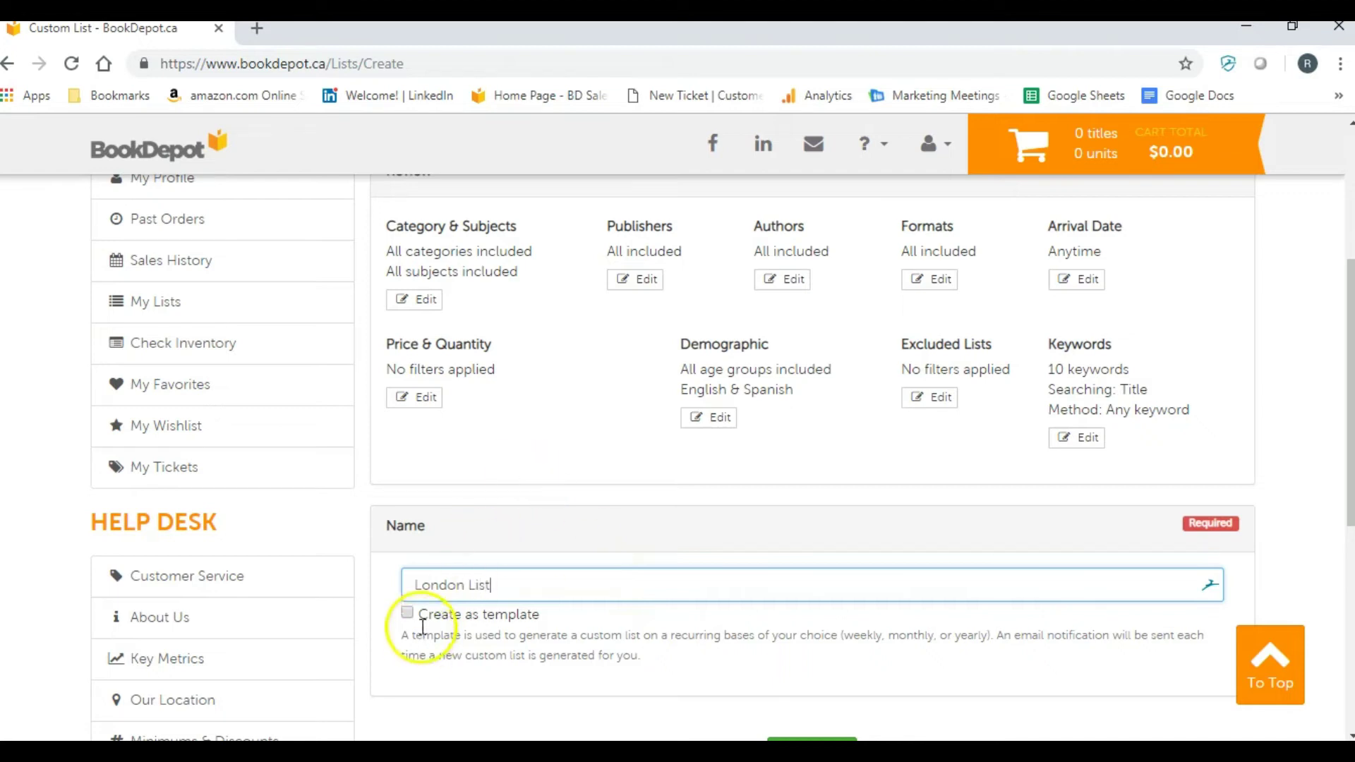
{"action": "left_click", "coordinate": [407, 612]}
Keep the default recurrence schedule and enter "London List" as the email notification message
{"action": "scroll", "coordinate": [620, 590], "scroll_direction": "down", "scroll_amount": 3}
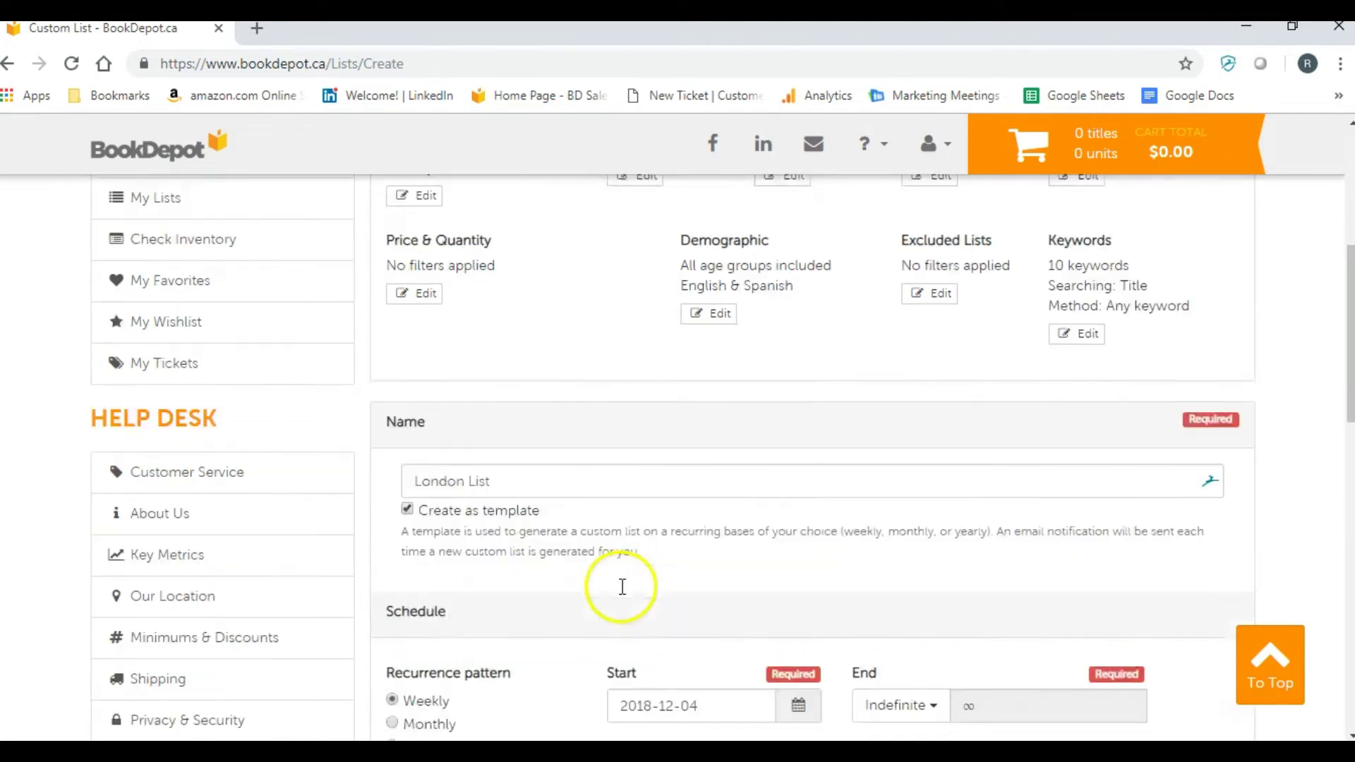
{"action": "scroll", "coordinate": [631, 593], "scroll_direction": "down", "scroll_amount": 1}
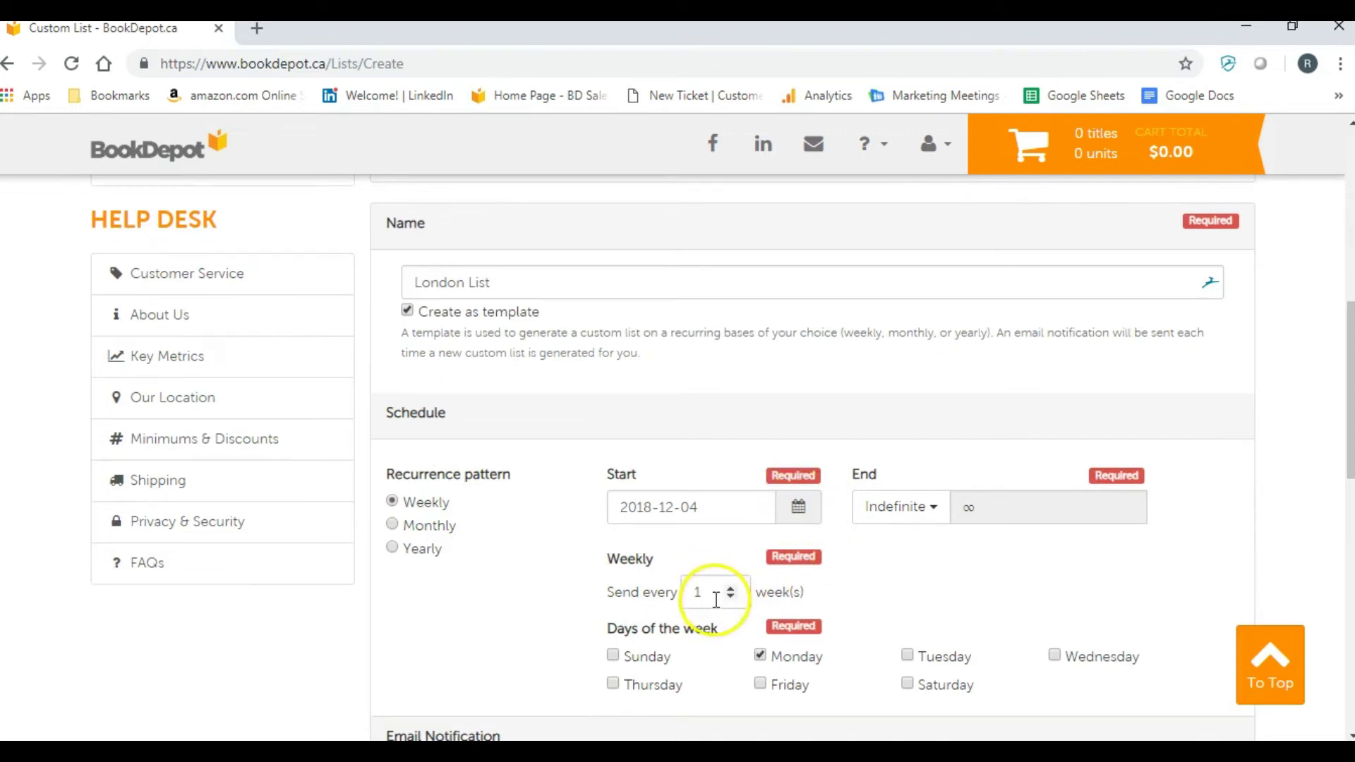
{"action": "scroll", "coordinate": [875, 620], "scroll_direction": "down", "scroll_amount": 1}
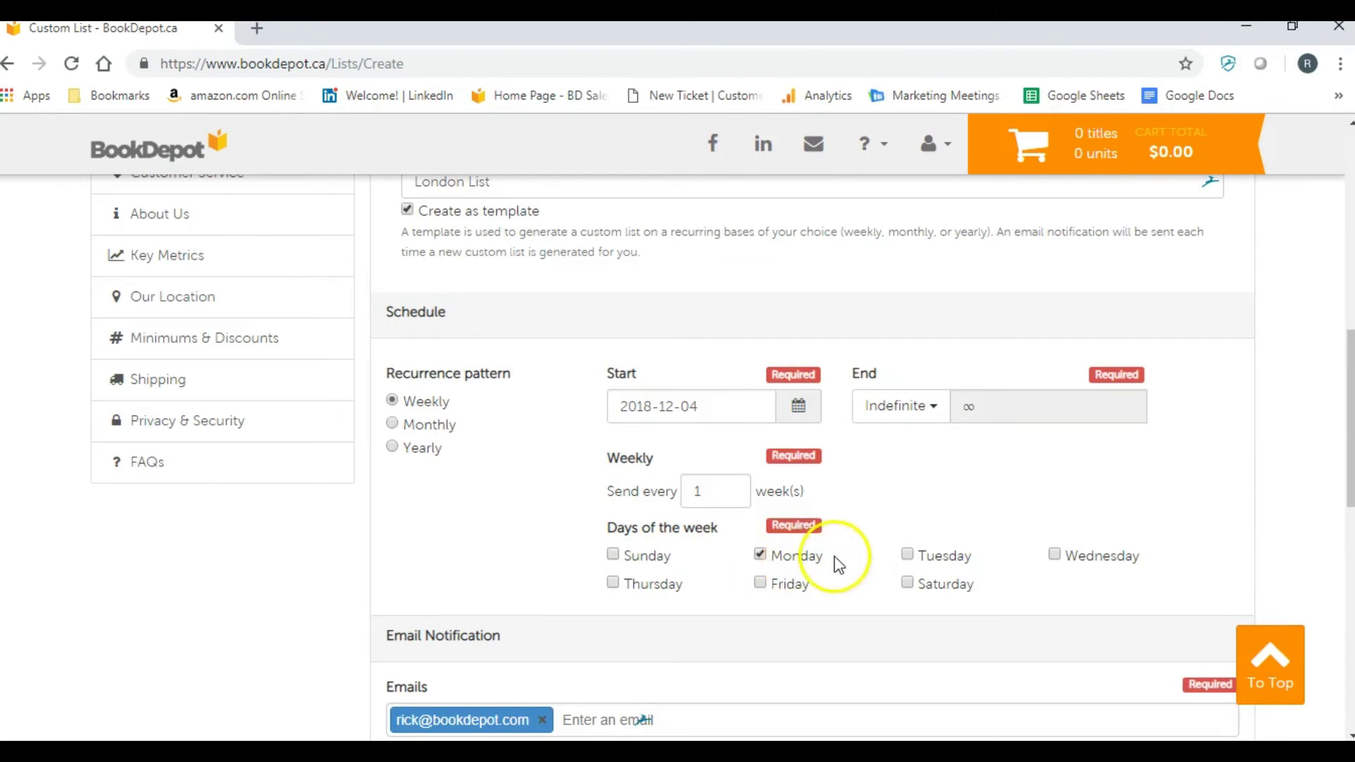
{"action": "scroll", "coordinate": [867, 568], "scroll_direction": "down", "scroll_amount": 2}
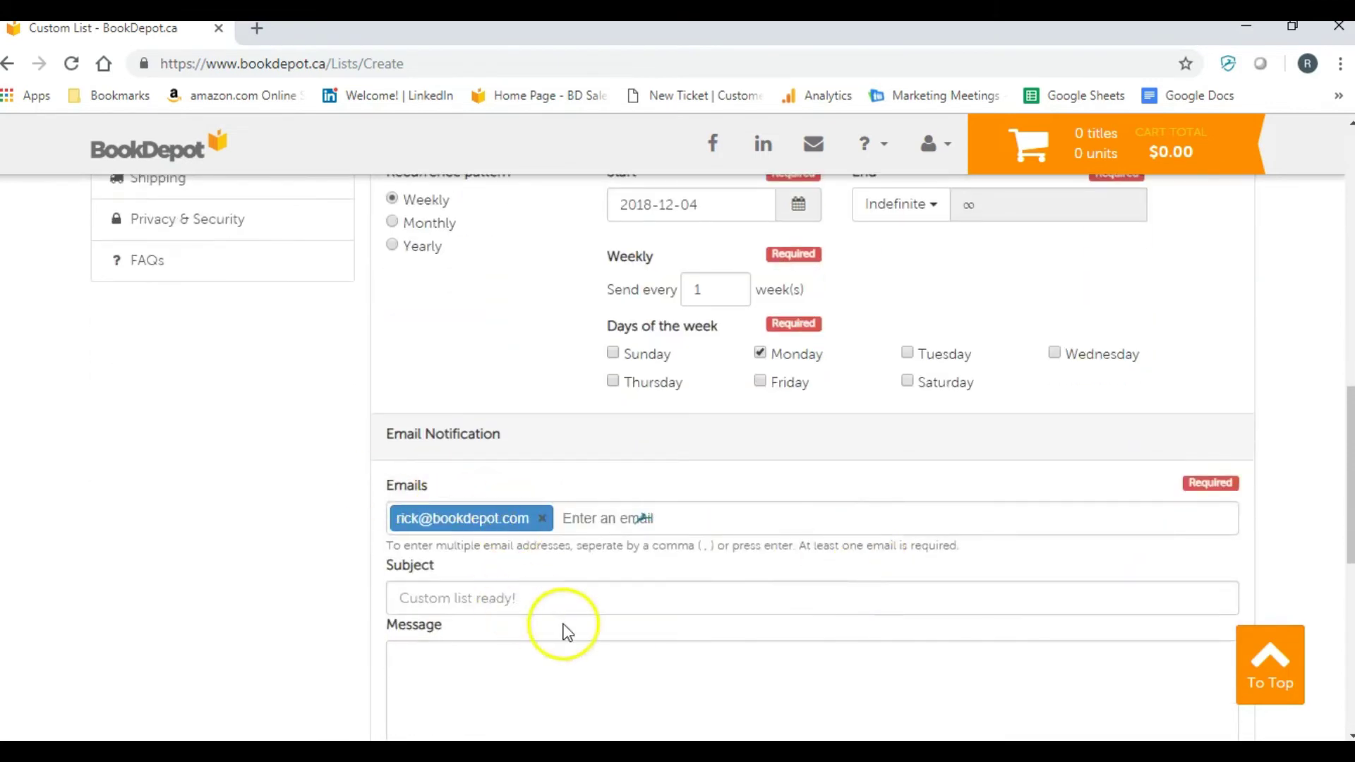
{"action": "scroll", "coordinate": [575, 654], "scroll_direction": "down", "scroll_amount": 1}
{"action": "left_click", "coordinate": [580, 591]}
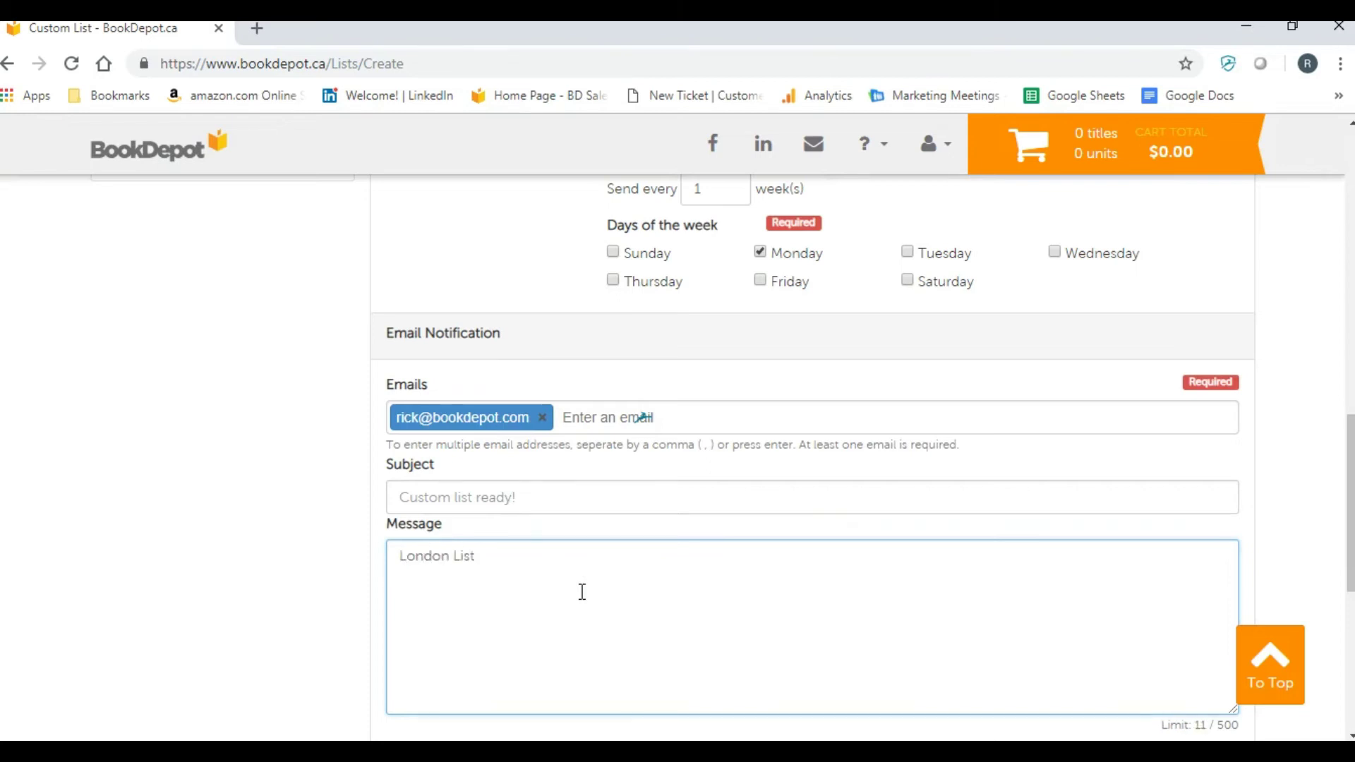
Create the London List template and generate a list from it immediately
{"action": "scroll", "coordinate": [783, 536], "scroll_direction": "down", "scroll_amount": 2}
{"action": "left_click", "coordinate": [801, 622]}
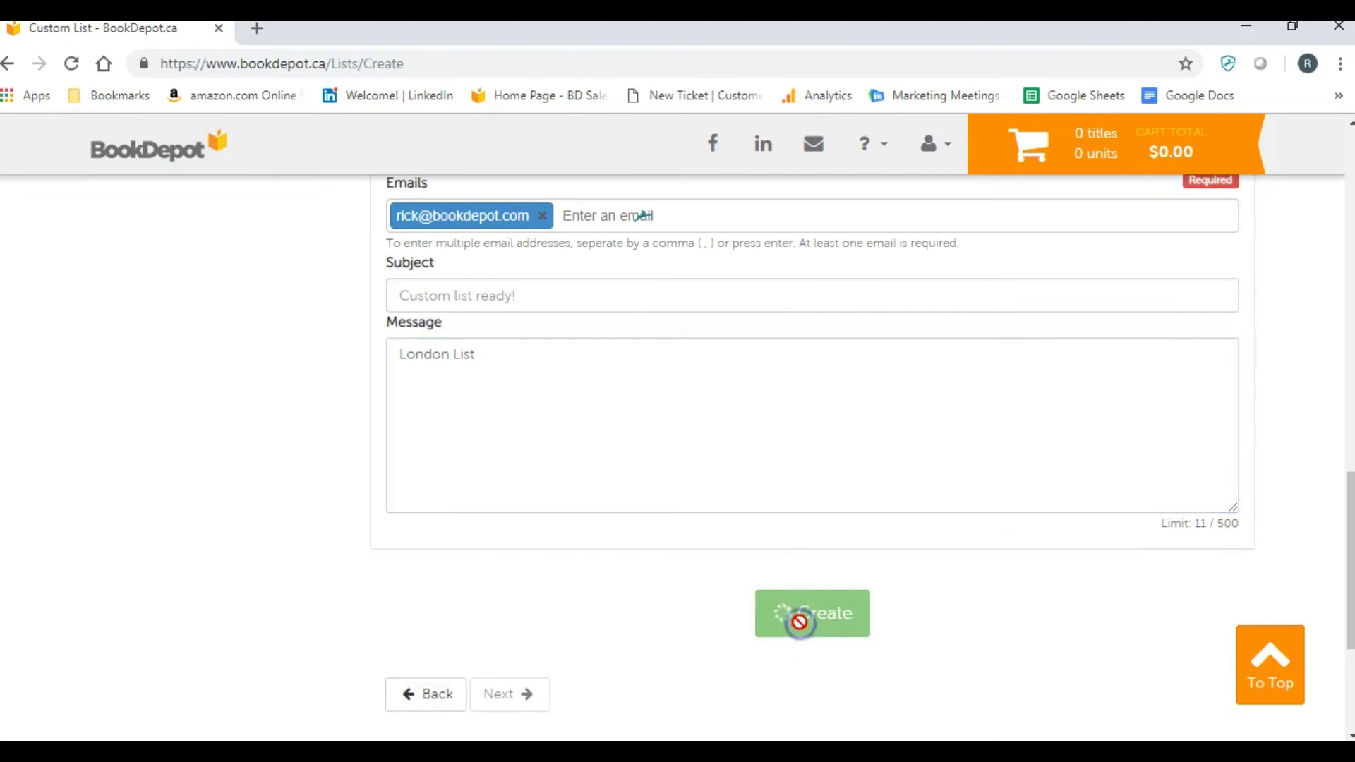
{"action": "left_click", "coordinate": [799, 621]}
{"action": "left_click", "coordinate": [1005, 578]}
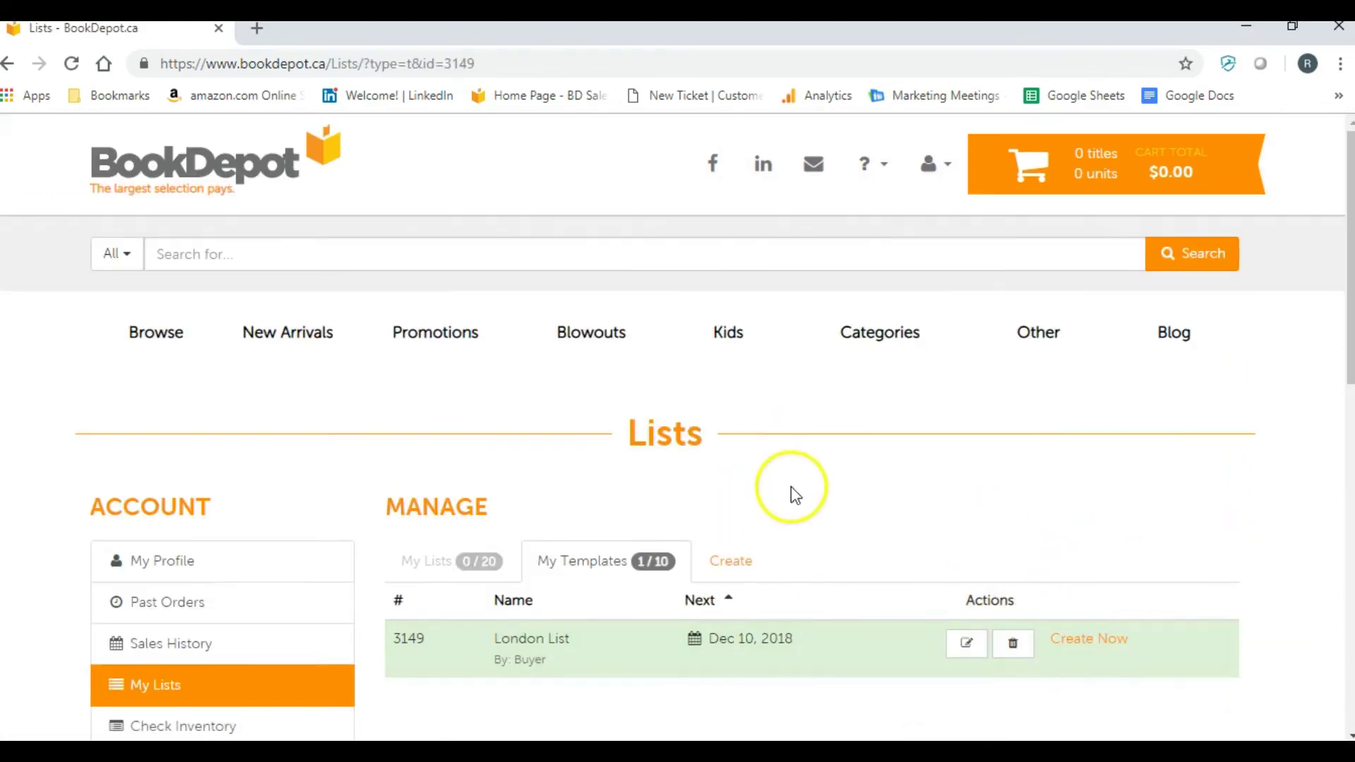
{"action": "scroll", "coordinate": [804, 487], "scroll_direction": "down", "scroll_amount": 2}
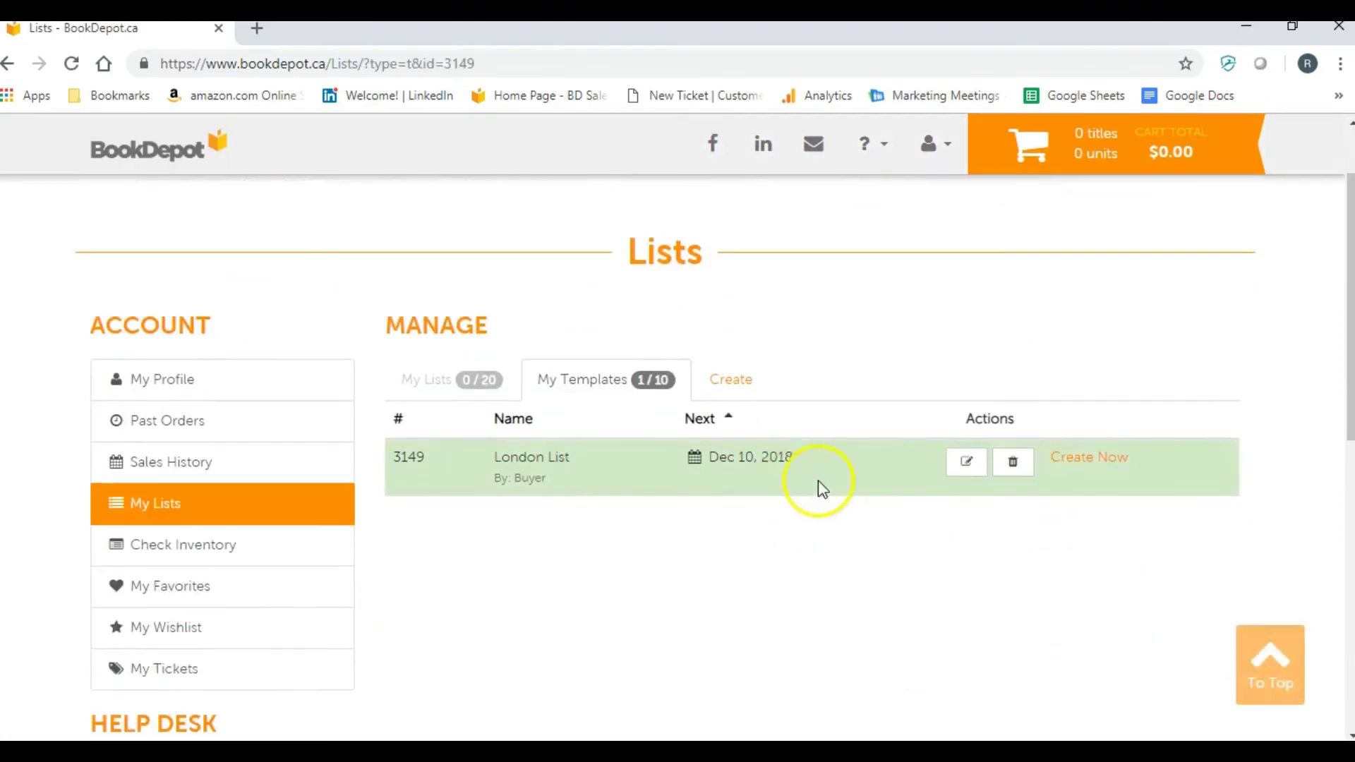
{"action": "left_click", "coordinate": [1088, 458]}
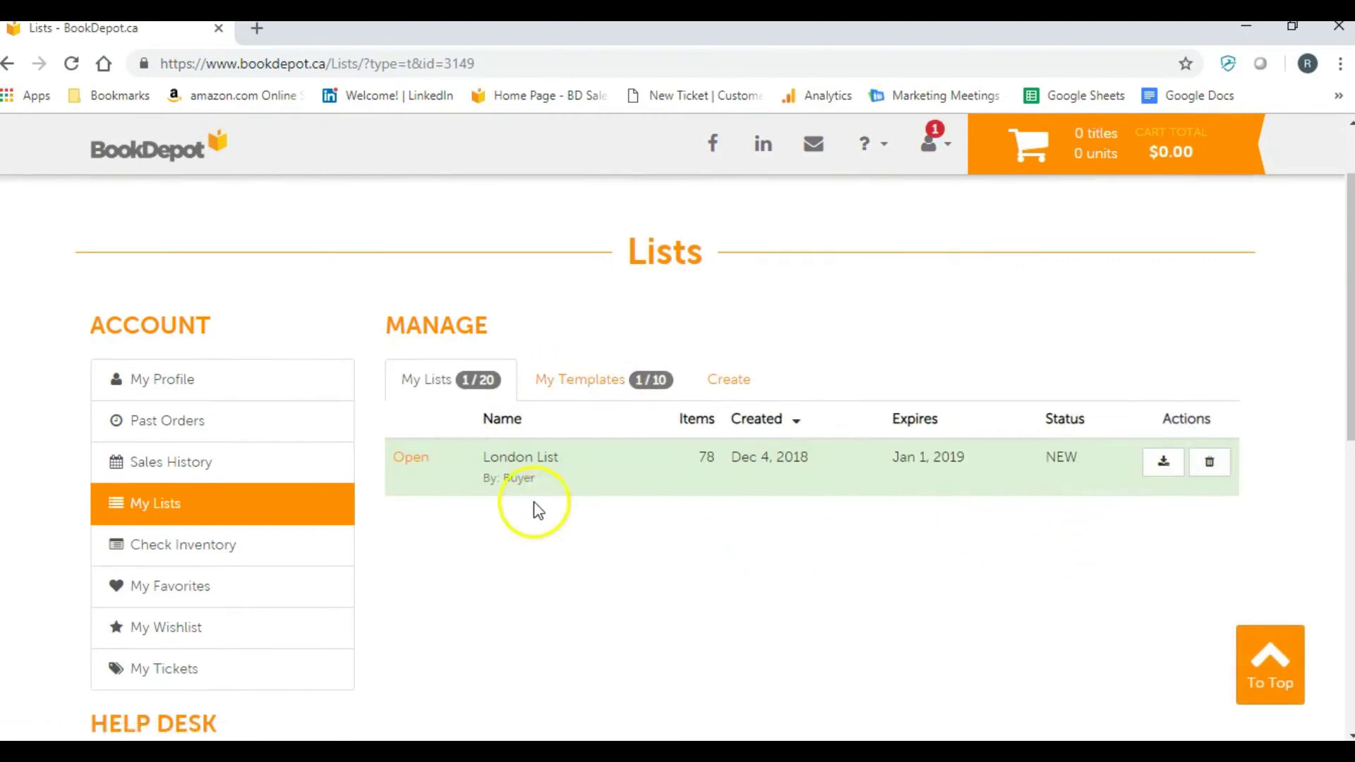
Open the generated London List and look through the titles awaiting review
{"action": "left_click", "coordinate": [412, 461]}
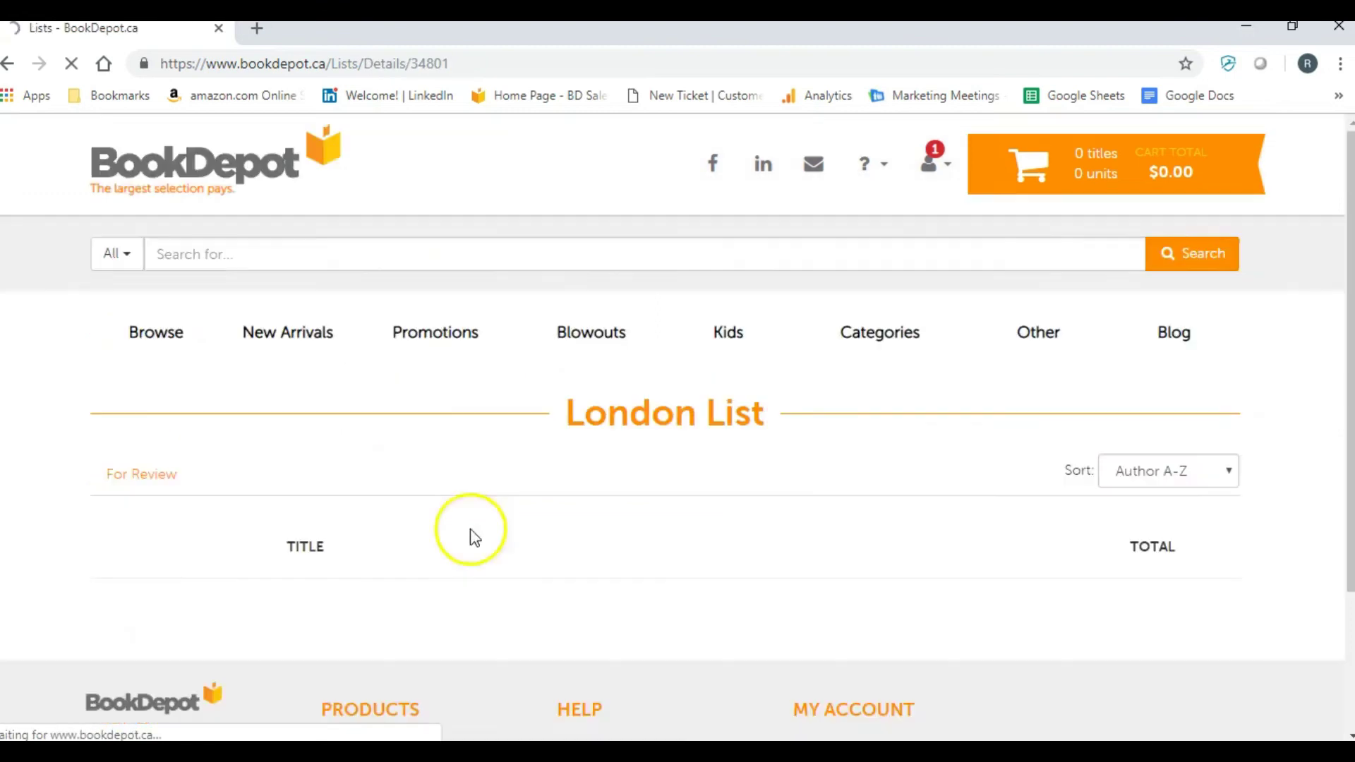
{"action": "scroll", "coordinate": [706, 559], "scroll_direction": "down", "scroll_amount": 2}
{"action": "scroll", "coordinate": [727, 561], "scroll_direction": "up", "scroll_amount": 2}
{"action": "scroll", "coordinate": [727, 561], "scroll_direction": "down", "scroll_amount": 5}
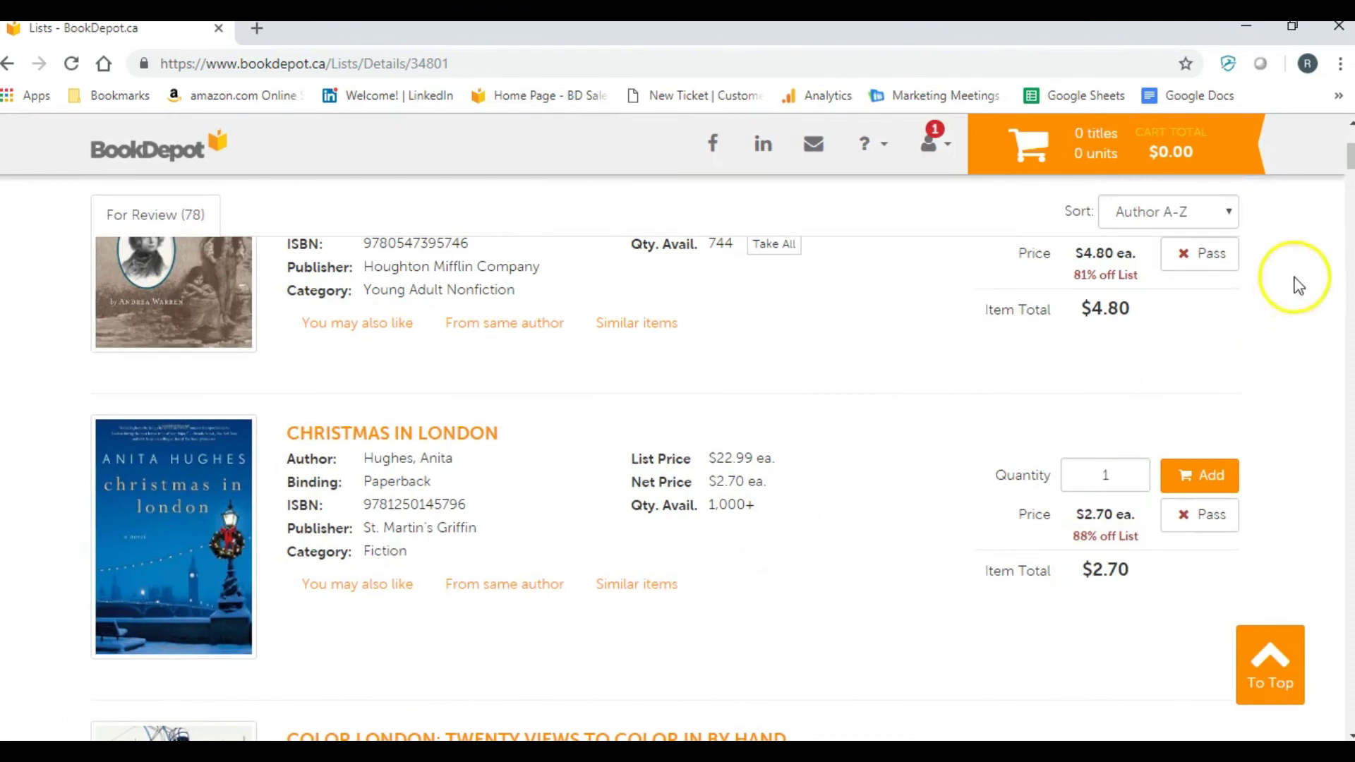
{"action": "mouse_move", "coordinate": [1349, 153]}
{"action": "left_mouse_down"}
{"action": "mouse_move", "coordinate": [1345, 198]}
{"action": "mouse_move", "coordinate": [1343, 139]}
{"action": "left_mouse_up"}
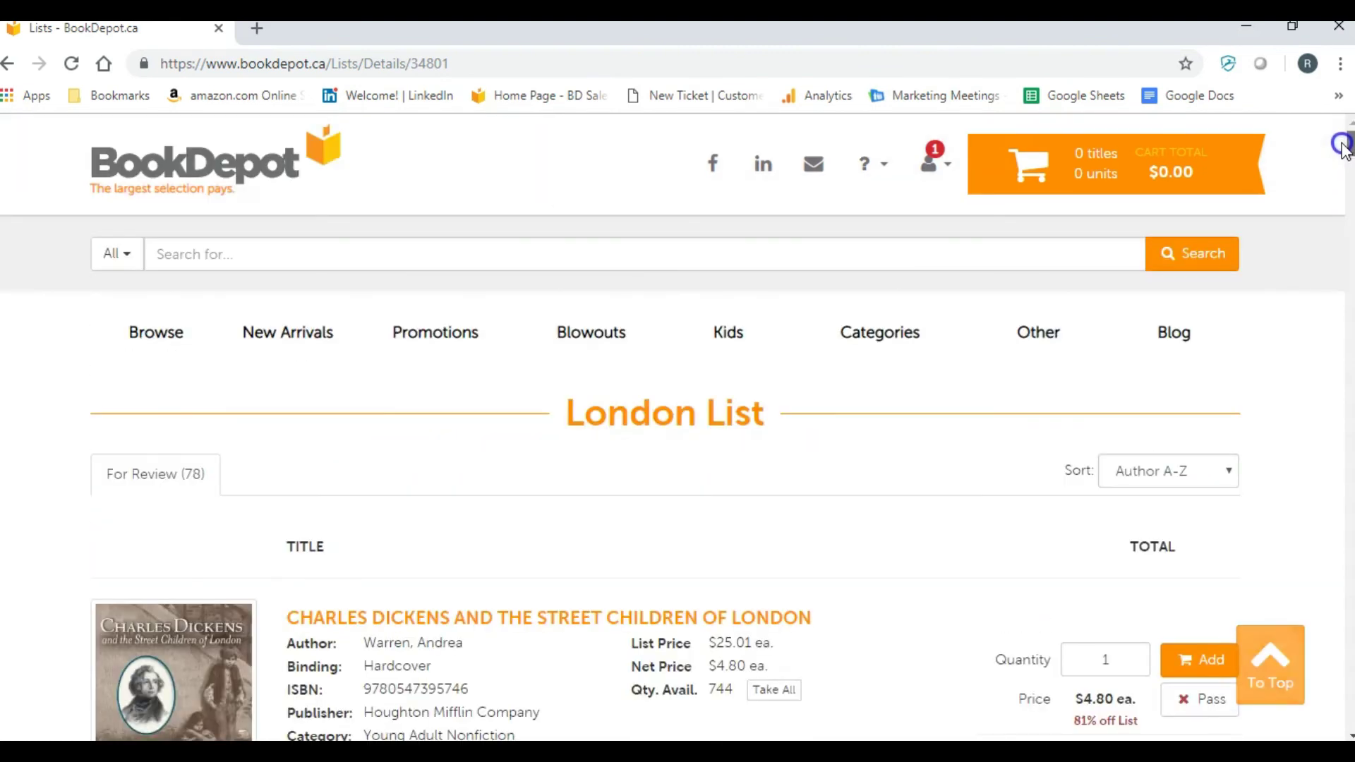